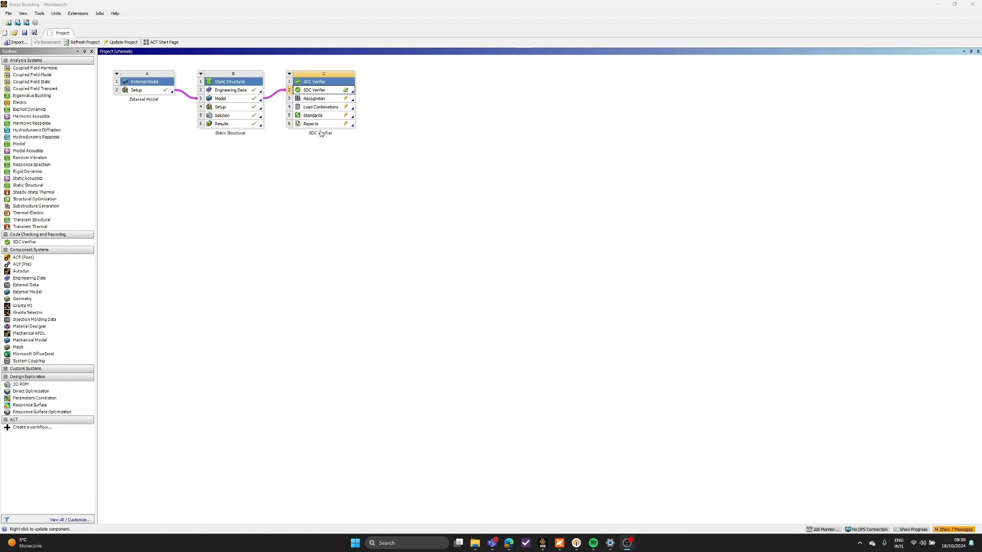
- Open the SDC Verifier component from the project schematic and inspect the model's materials, properties and FEM loads
double_click(323, 91)
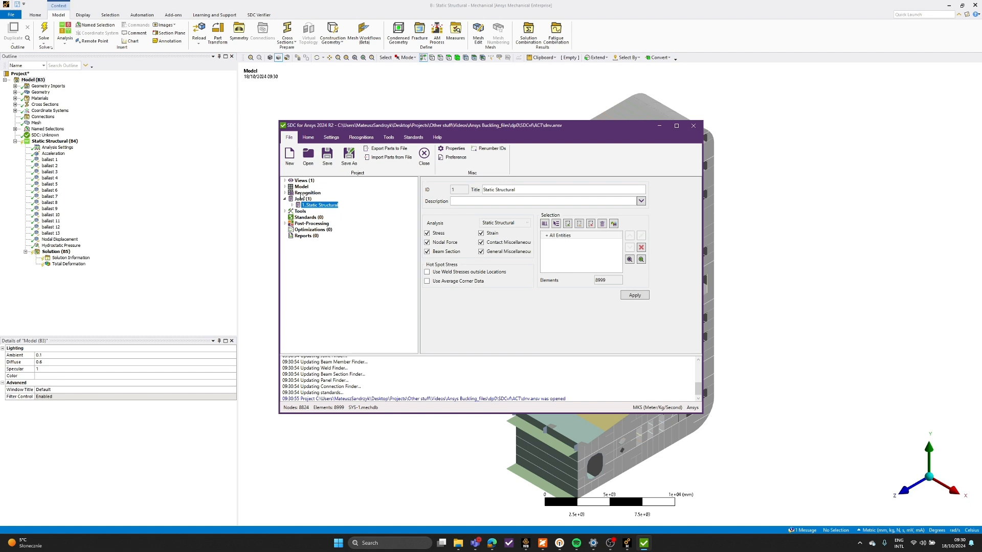
click(286, 187)
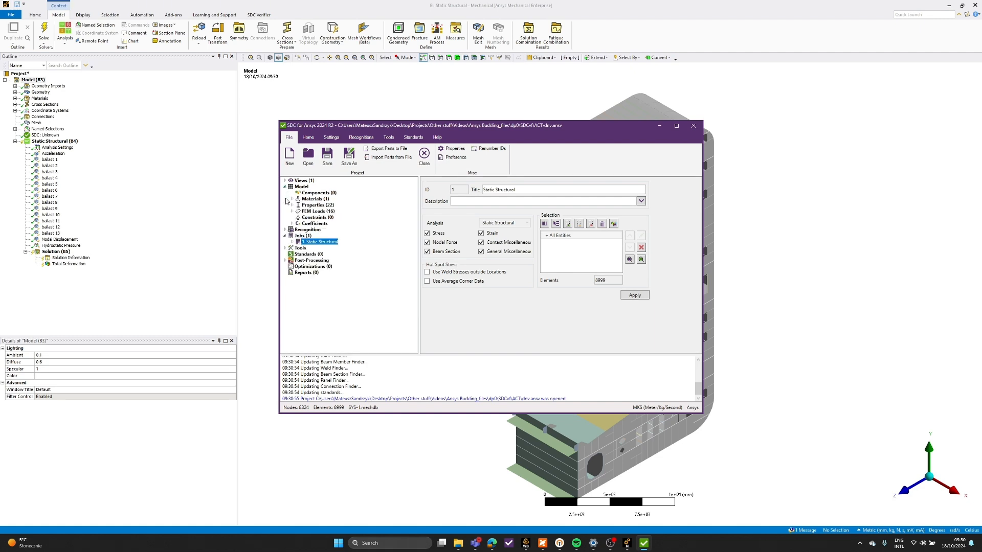
click(292, 200)
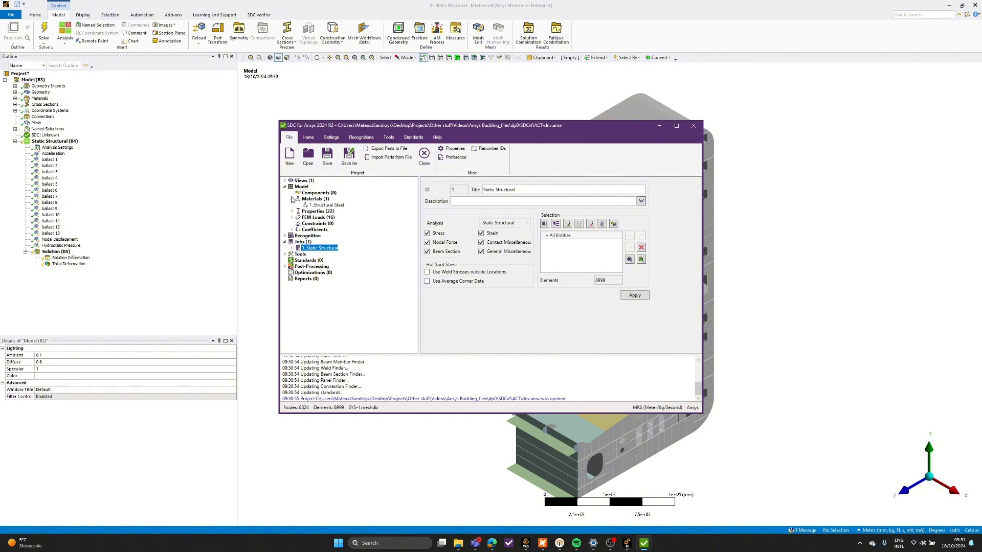
click(293, 212)
scroll(310, 244, down, 3)
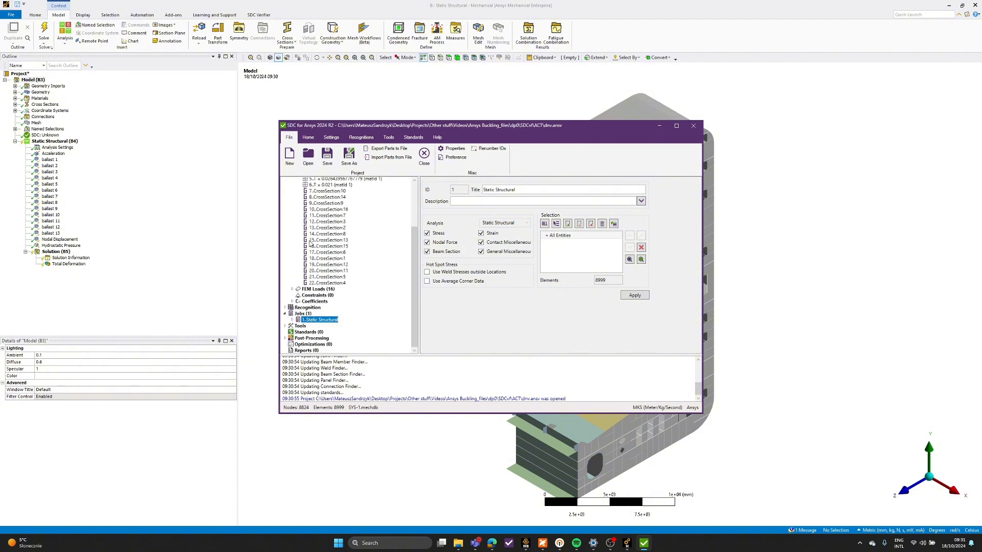
click(292, 290)
scroll(318, 292, down, 5)
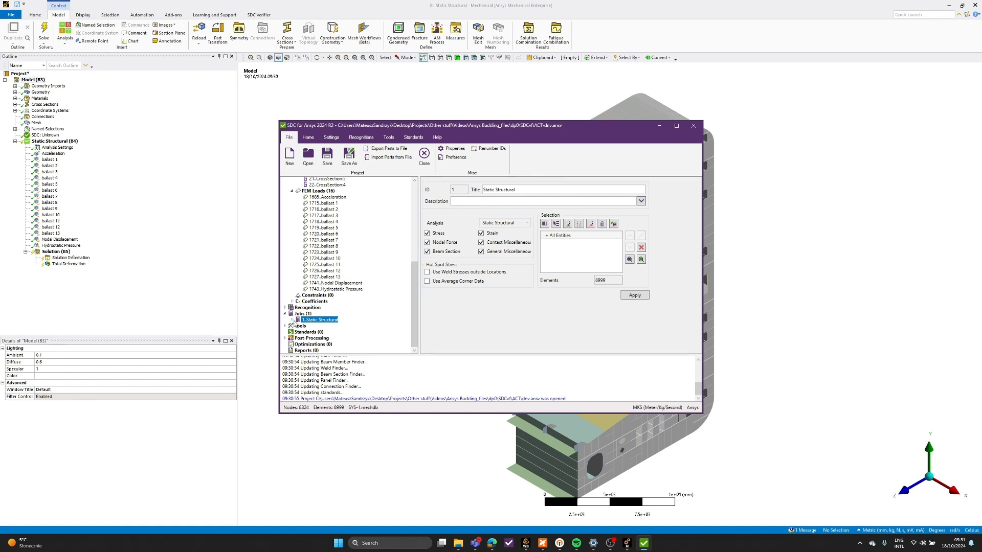
- Examine the Static Structural job's individual loads, load sets and load groups in the project tree
click(293, 321)
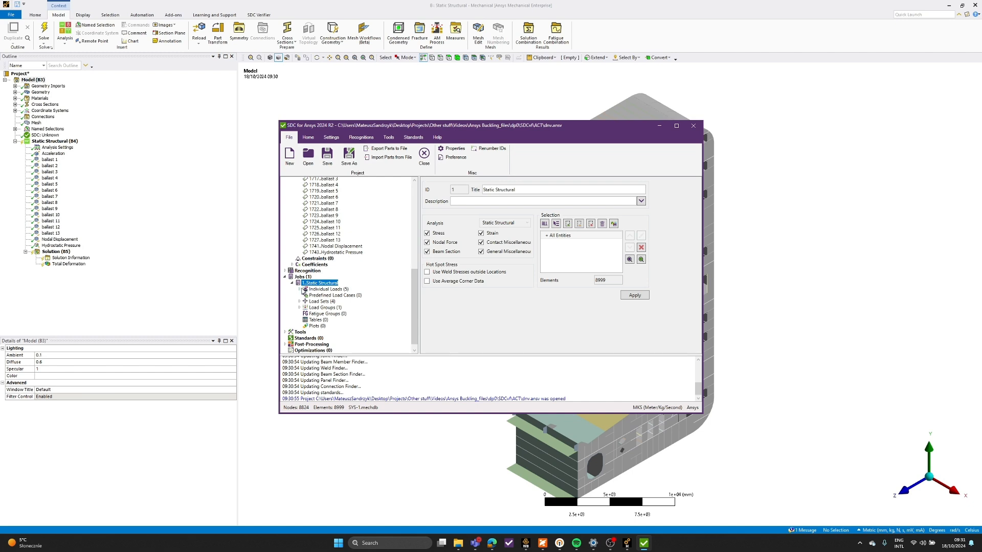
click(300, 289)
scroll(326, 287, down, 1)
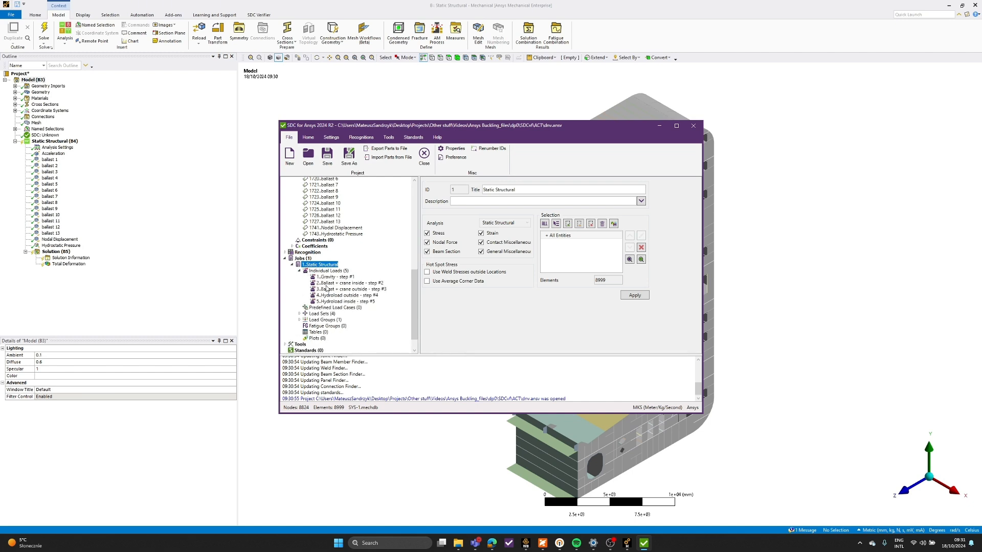
click(299, 313)
scroll(300, 314, down, 3)
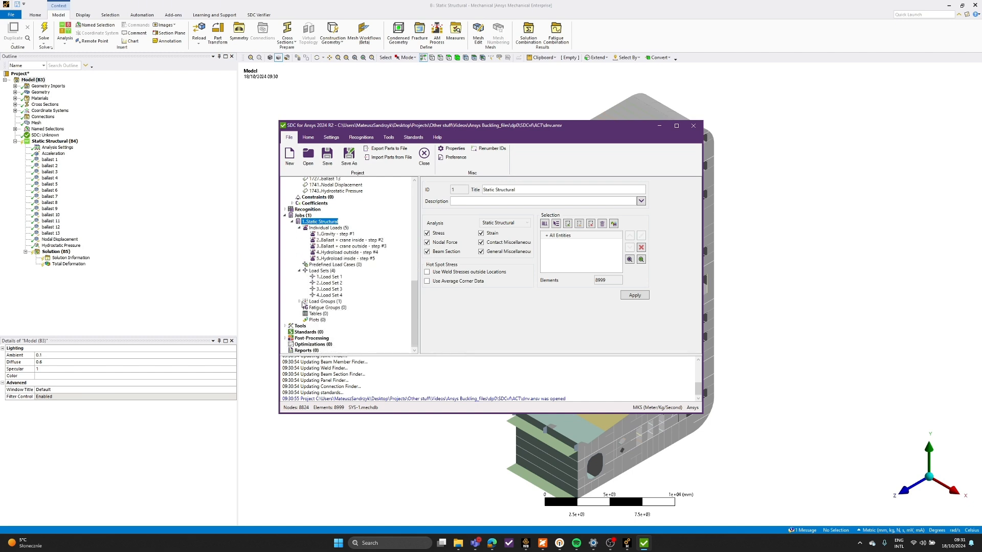
click(300, 302)
scroll(300, 302, down, 1)
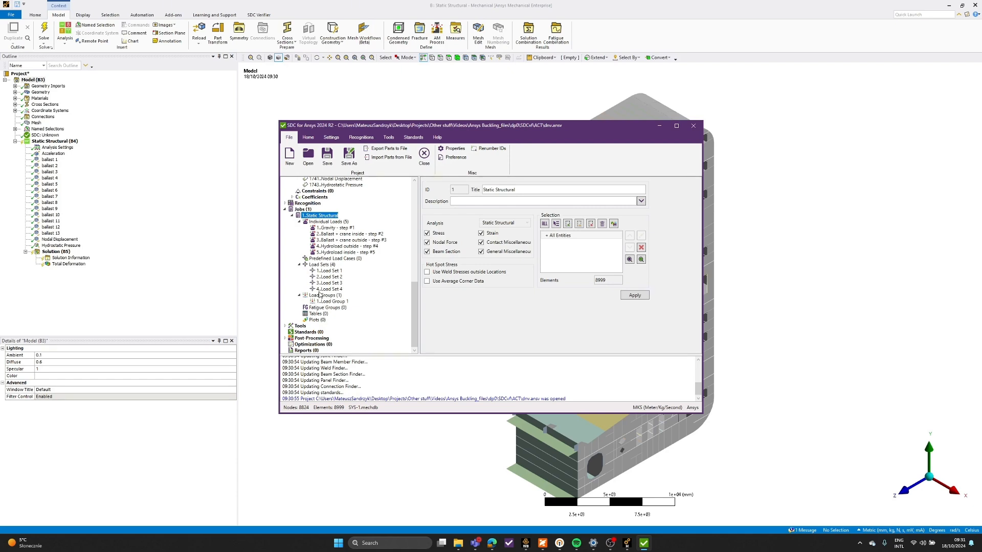
scroll(335, 276, up, 1)
scroll(335, 274, up, 14)
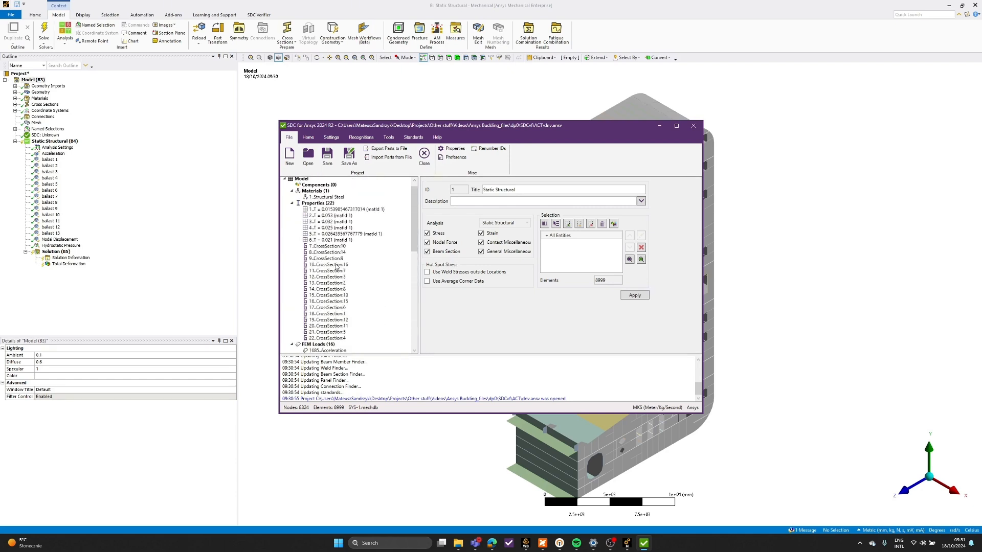
- Run the analysis for the Static Structural job
click(308, 139)
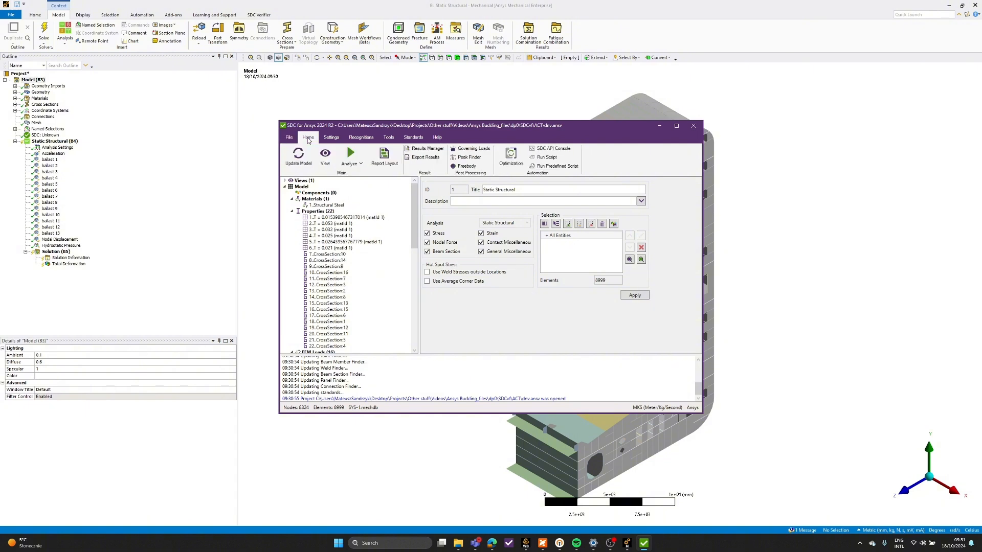
click(361, 164)
mouse_move(387, 177)
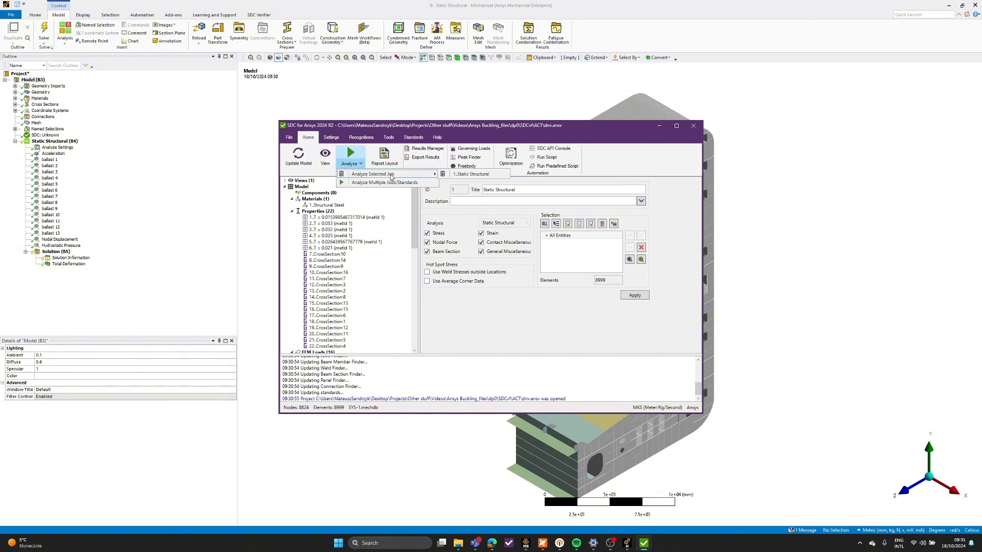
click(444, 175)
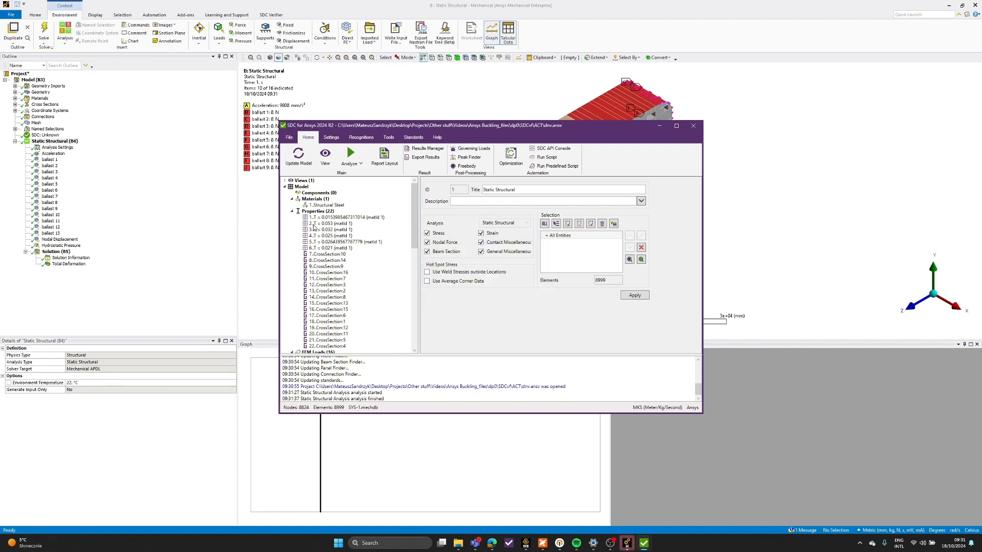
- Start a DNV RP-C201 Plate/Stiffener Buckling (2010) standard and overwrite its options with the standard custom settings
scroll(313, 227, down, 12)
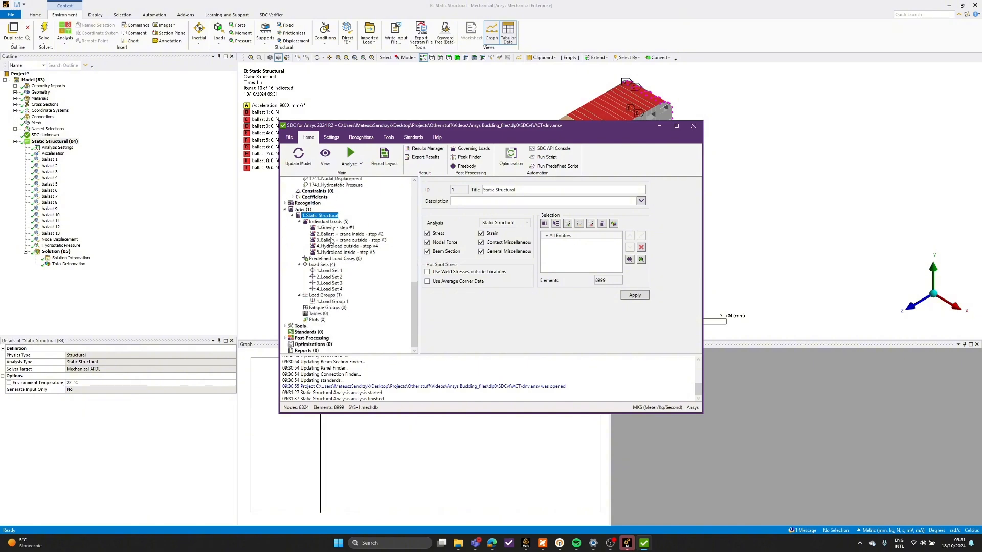
click(312, 333)
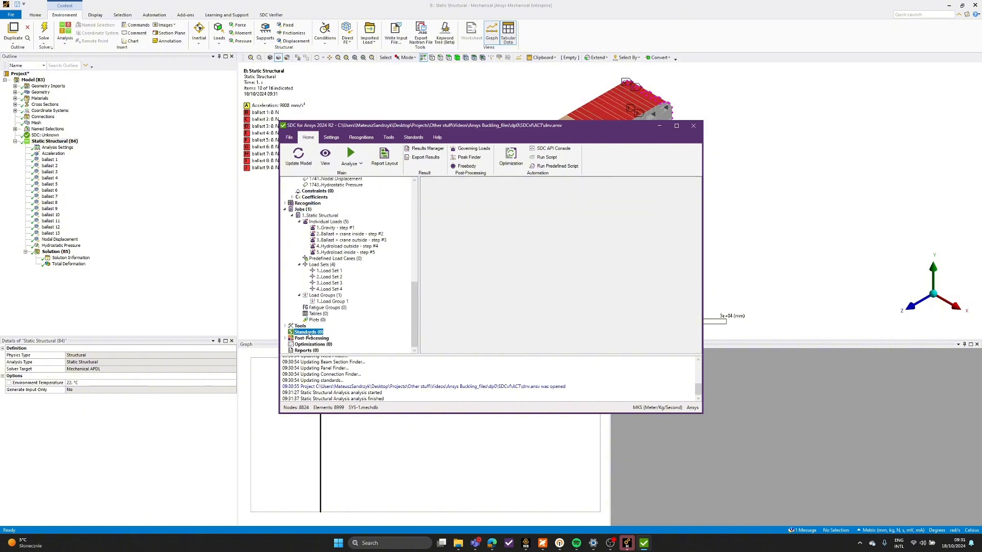
click(413, 138)
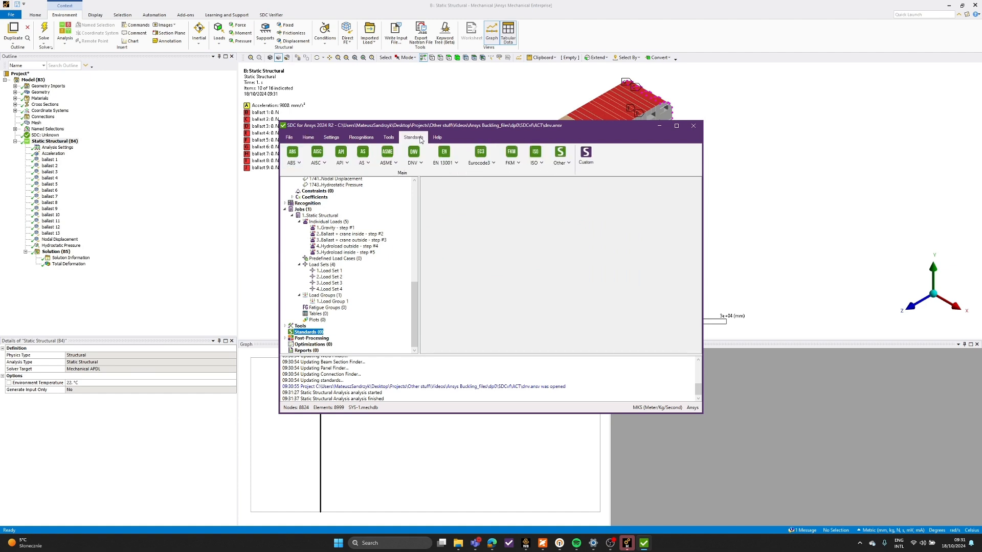
click(420, 162)
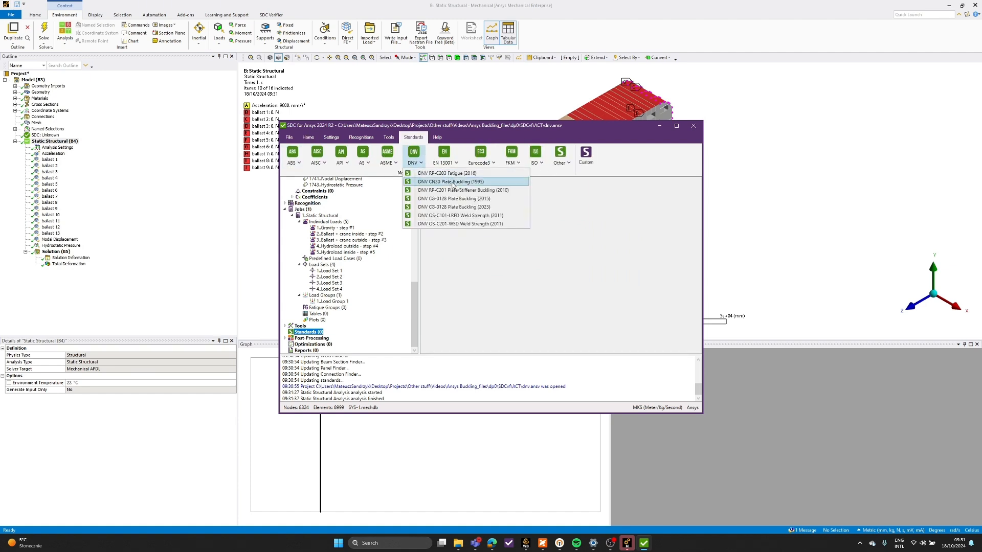
click(454, 190)
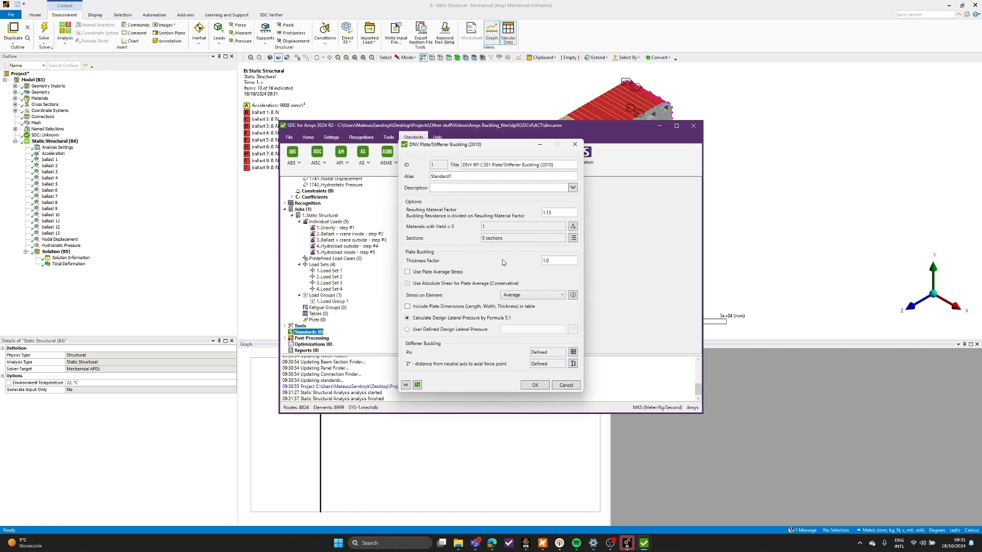
click(418, 386)
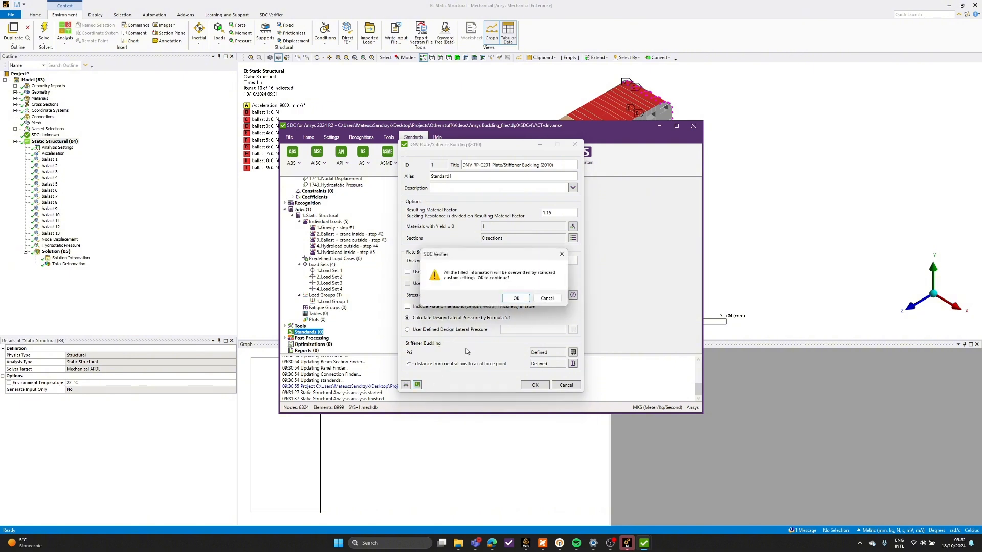
click(516, 298)
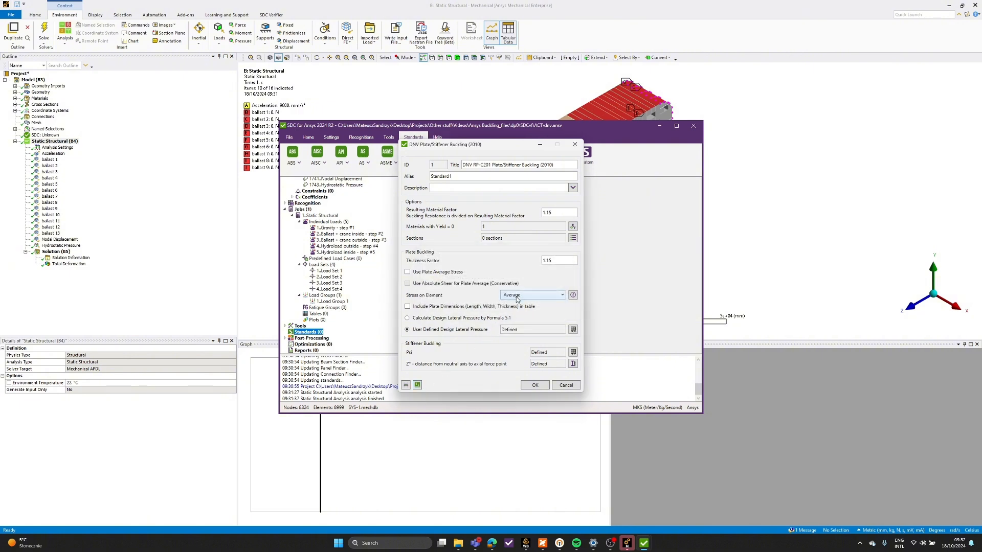
- Accept the standard's settings, agree to plate recognition and find the model's sections and plates with the Panel Finder
click(535, 386)
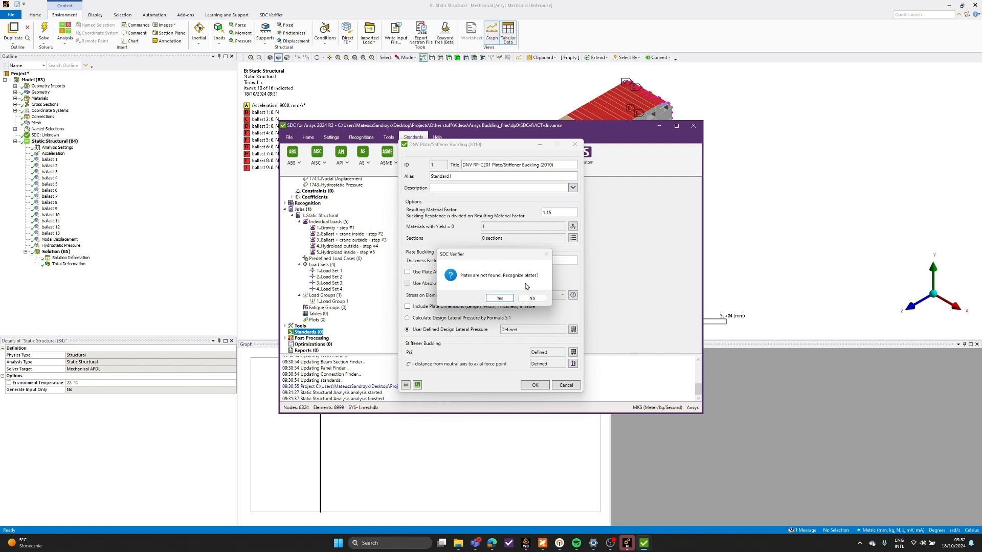
click(500, 299)
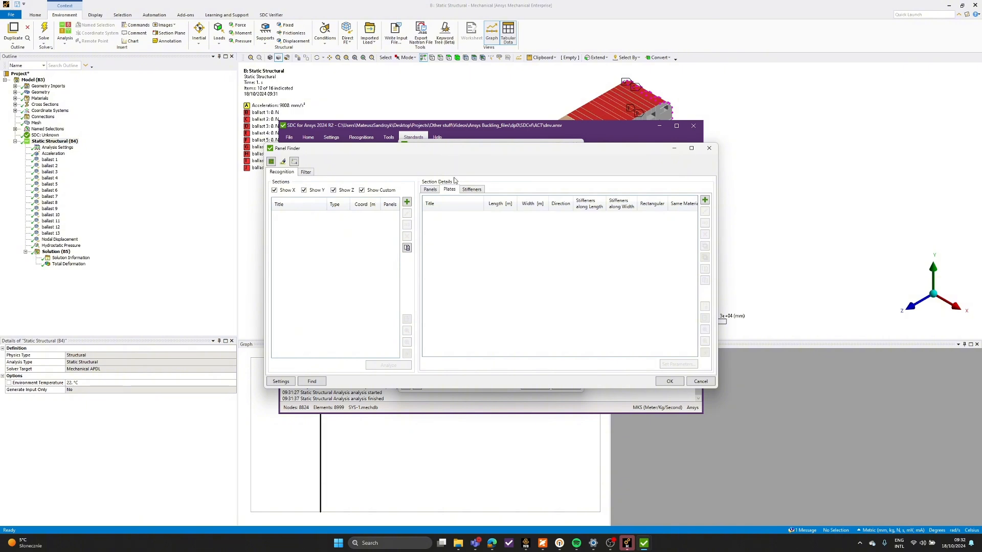
click(311, 382)
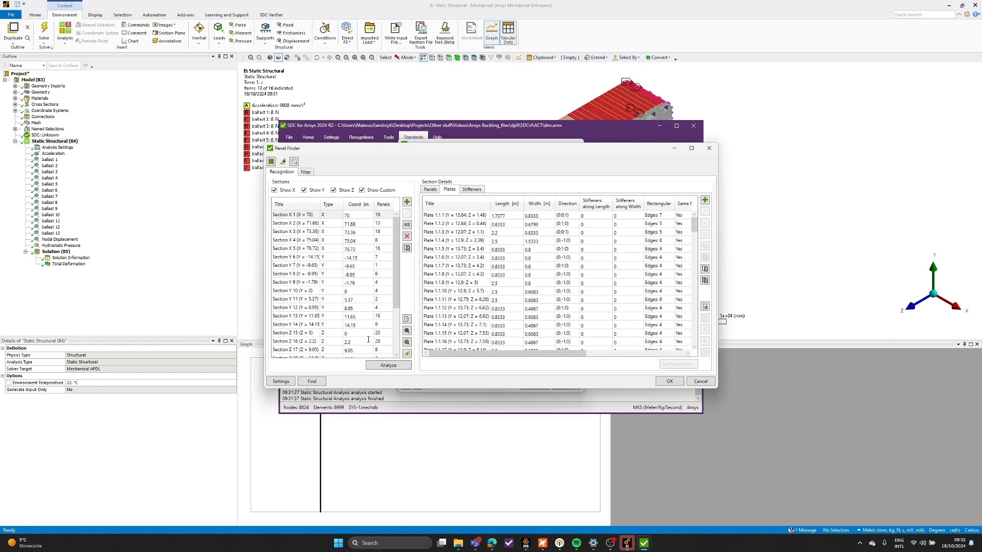
- List only the X sections in the Panel Finder and preview all of them on the model from another angle
click(334, 190)
click(304, 190)
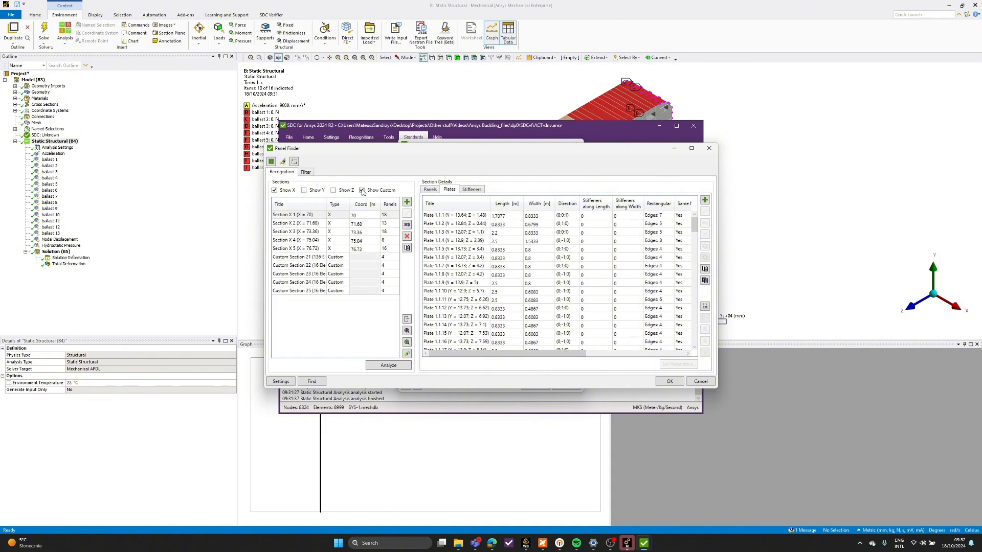
click(362, 190)
click(309, 218)
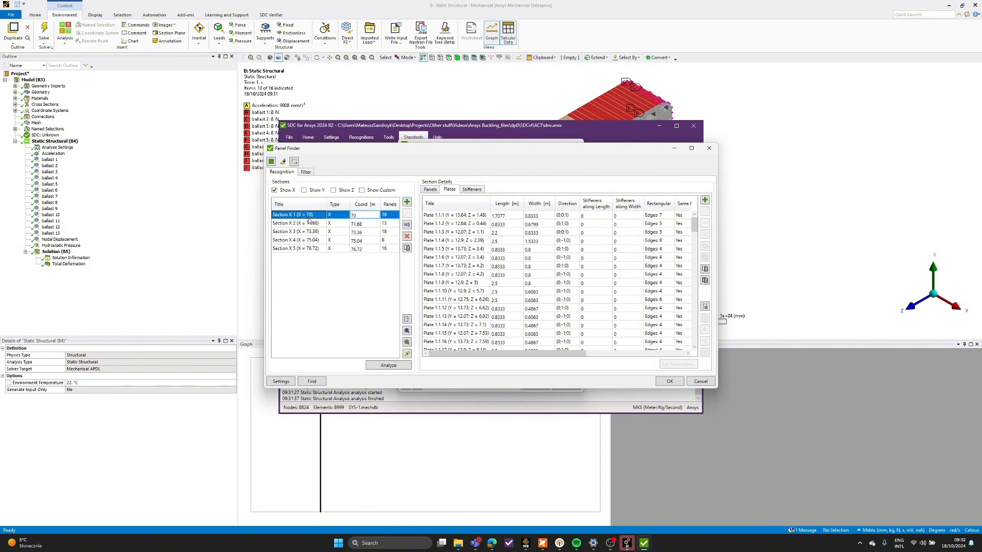
shift+click(313, 254)
click(407, 332)
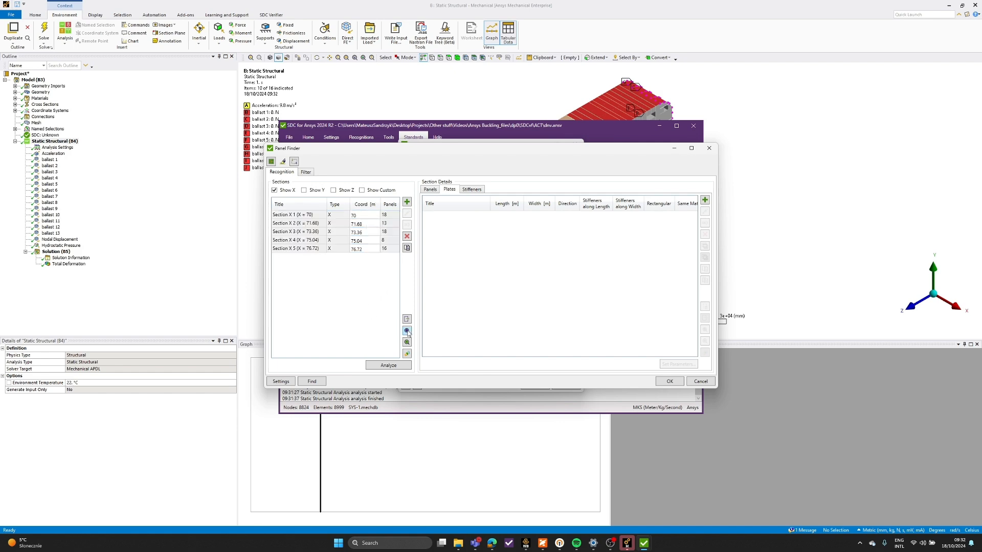
click(792, 241)
middle_drag(627, 255, 609, 442)
mouse_move(644, 543)
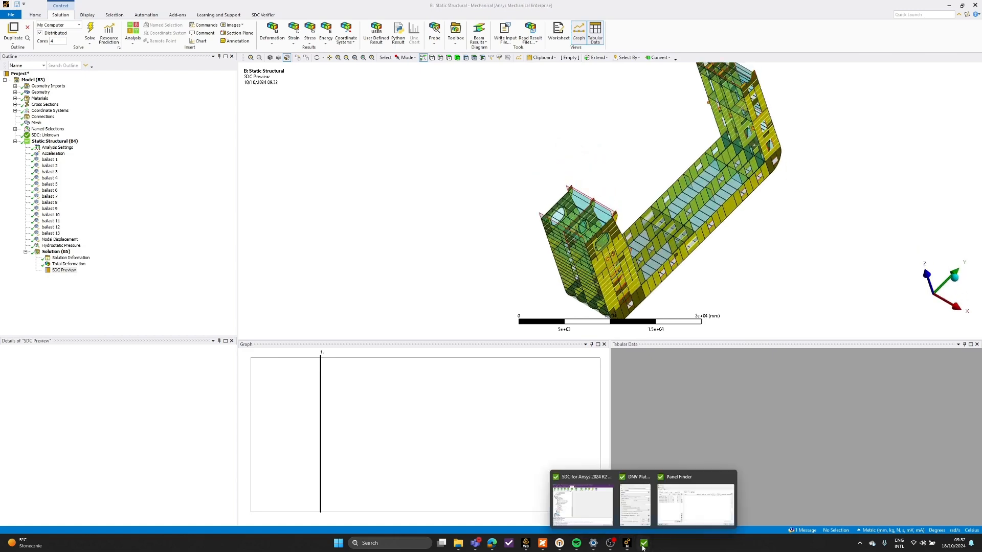
click(680, 503)
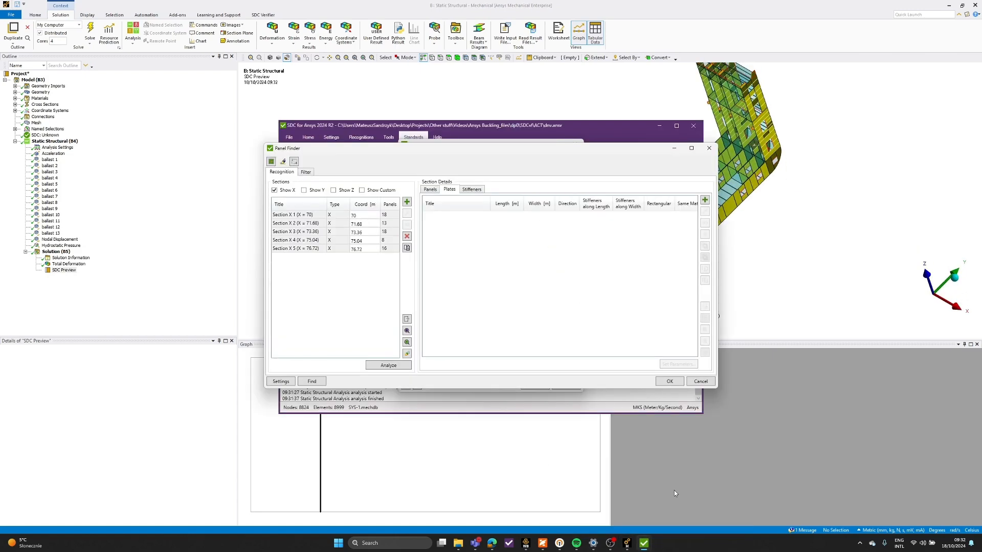
- Accept the recognized sections and update Structural Steel's tensile strength and yield stress from Ansys
click(664, 381)
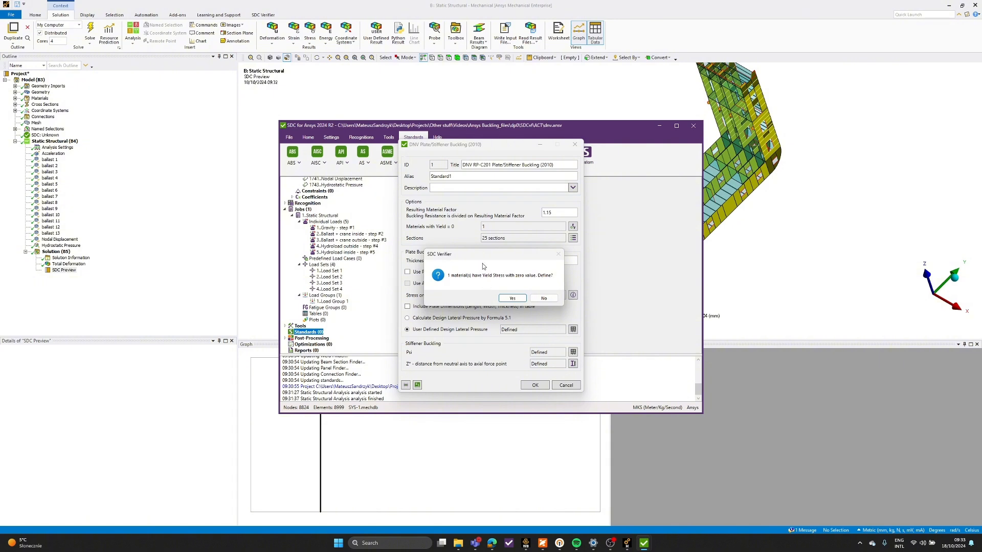
click(511, 299)
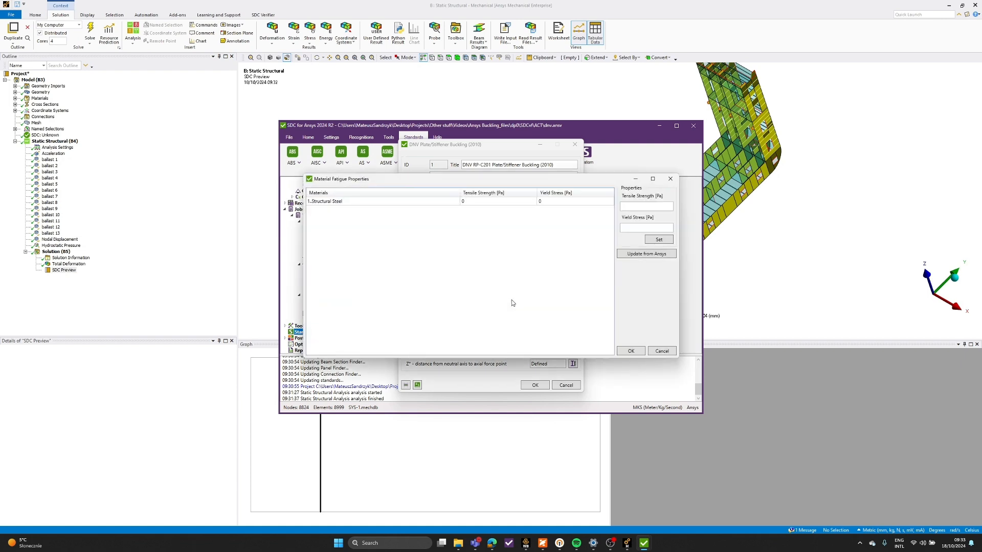
click(427, 203)
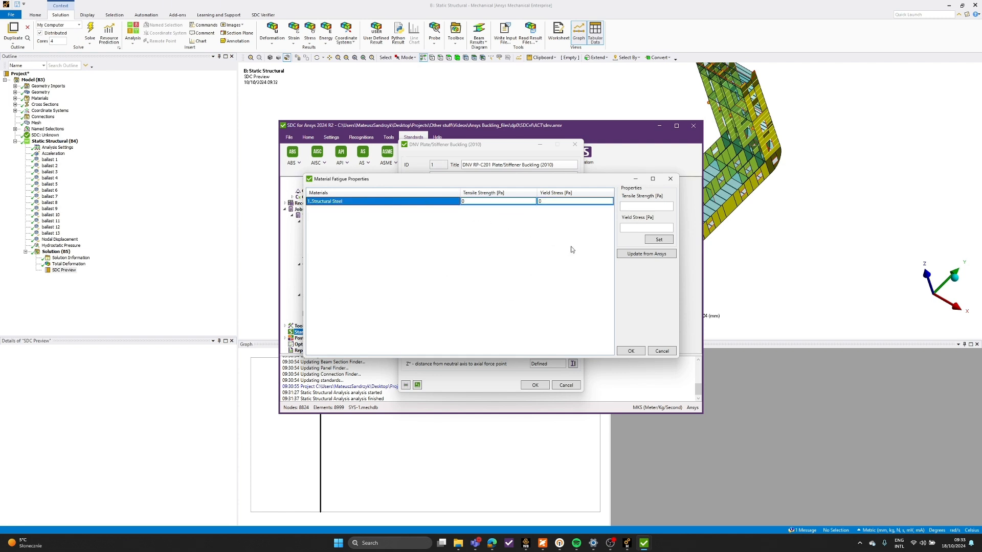
click(639, 255)
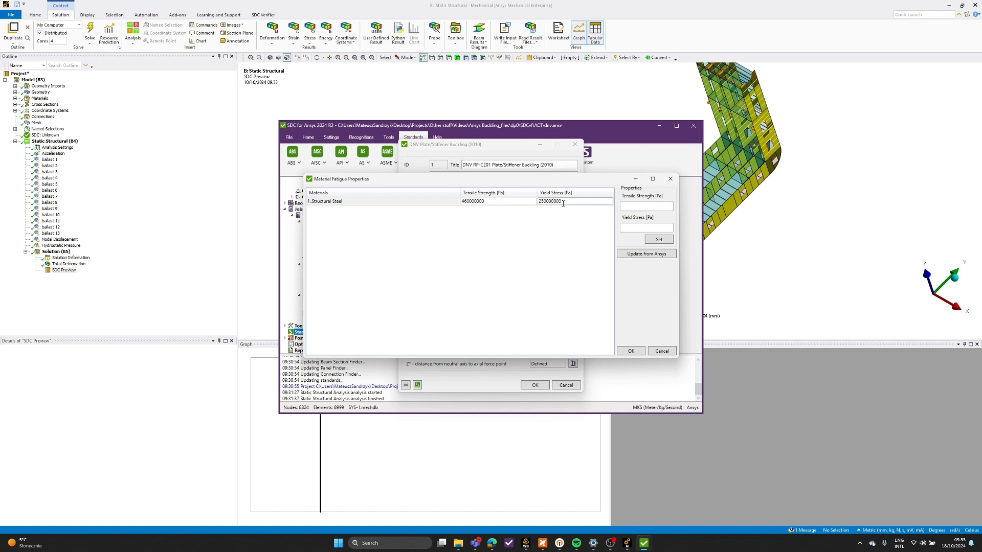
click(522, 201)
click(538, 201)
click(631, 351)
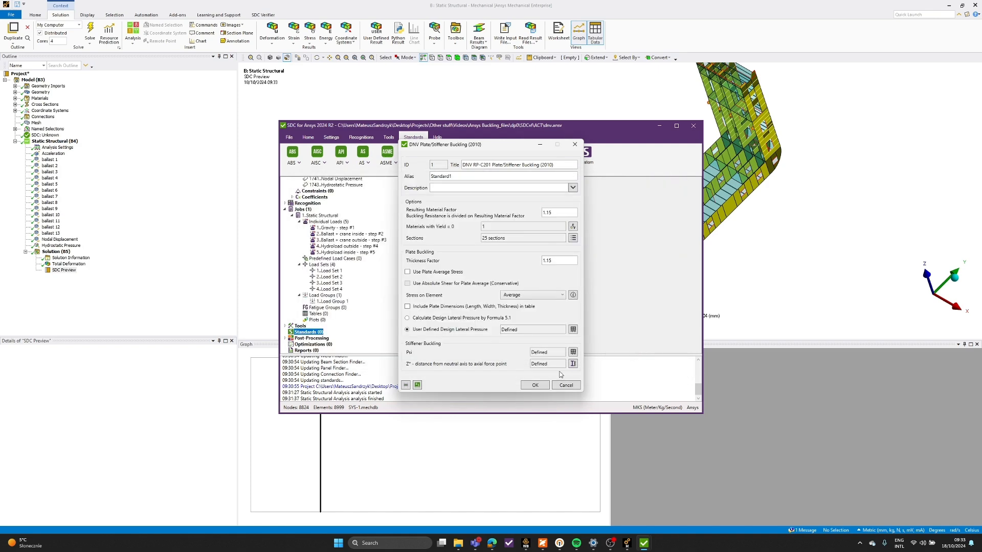
- Finish creating the DNV plate/stiffener buckling standard and expand it in the project tree
click(535, 385)
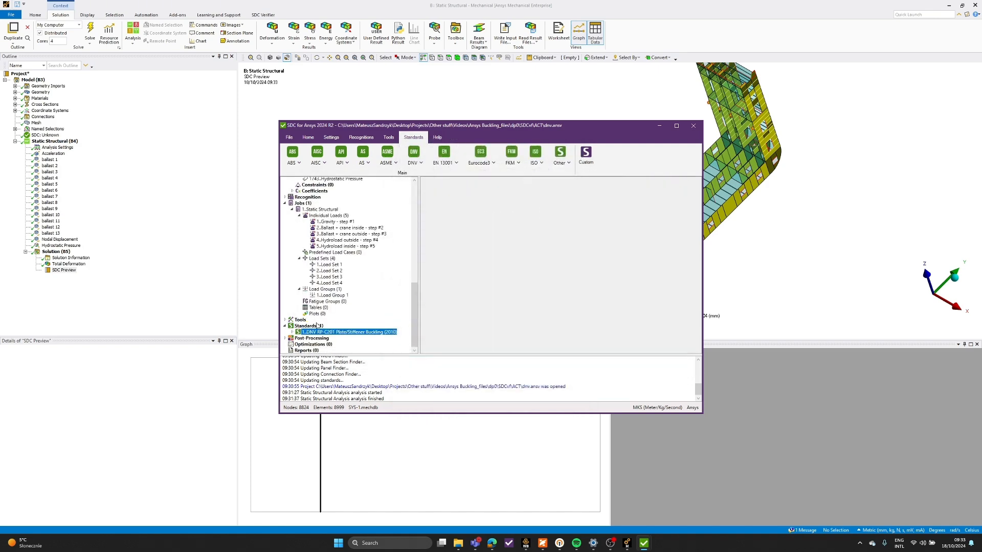
click(292, 334)
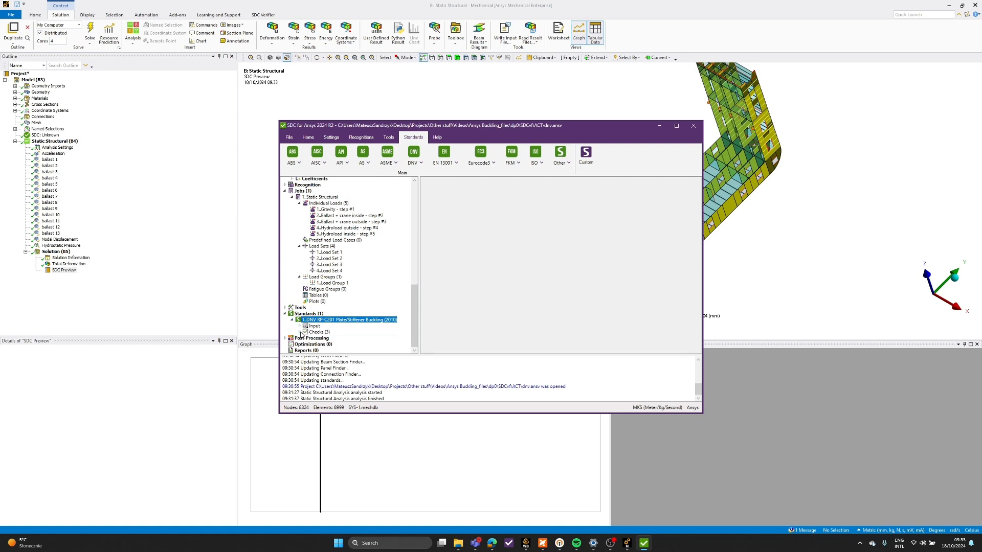
- Set up a criteria plot for the Plate Buckling (Element Avg) check and preview Buckling Factor Overall for Gravity - step #1
click(299, 332)
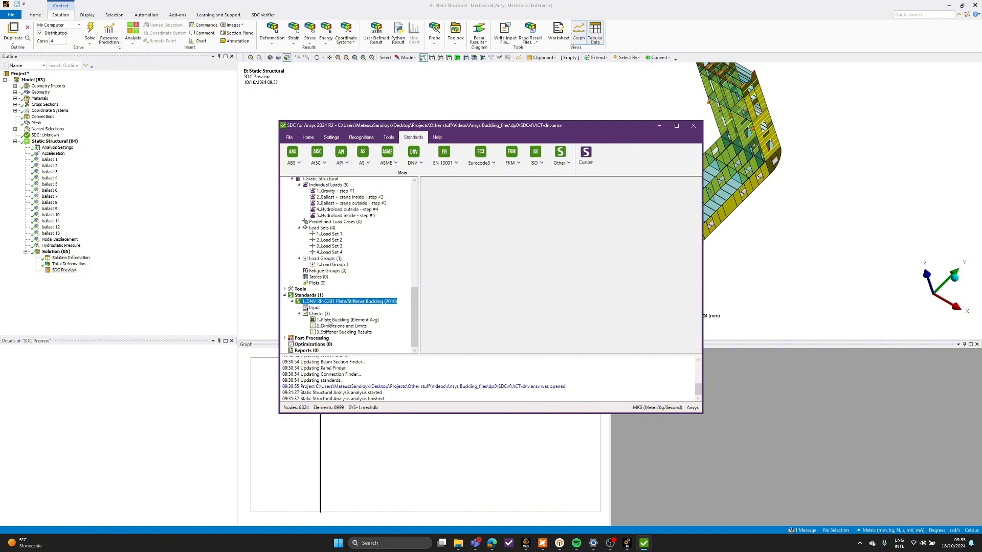
right_click(330, 321)
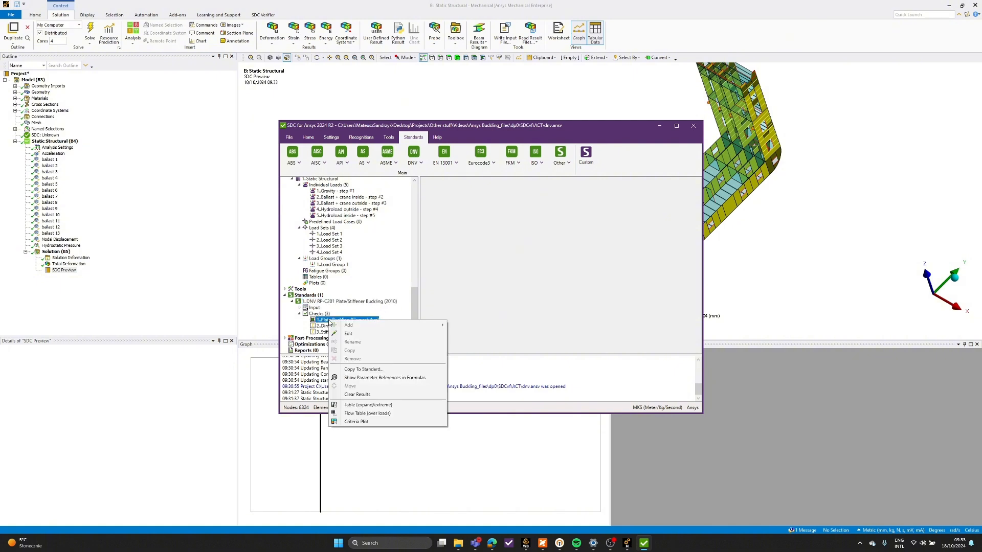
click(358, 422)
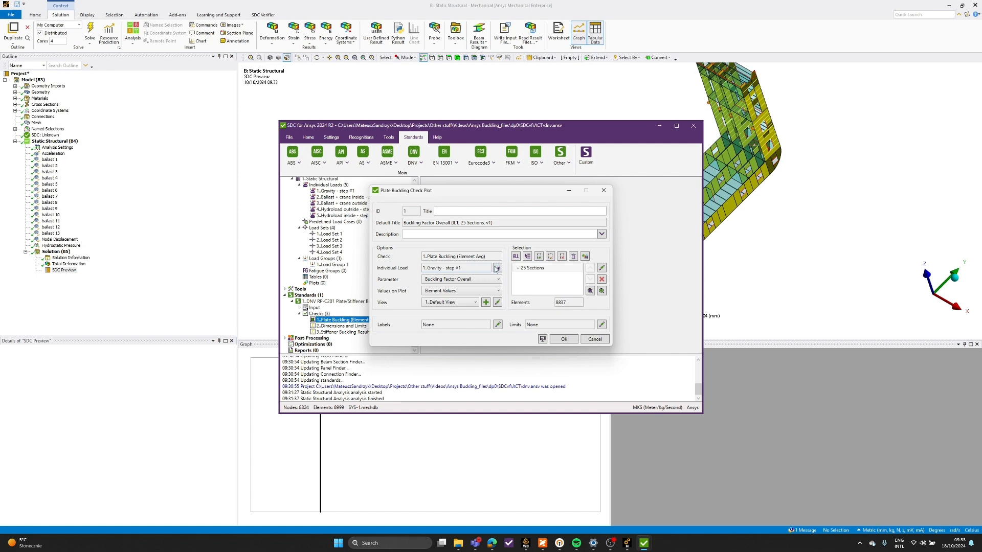
click(542, 339)
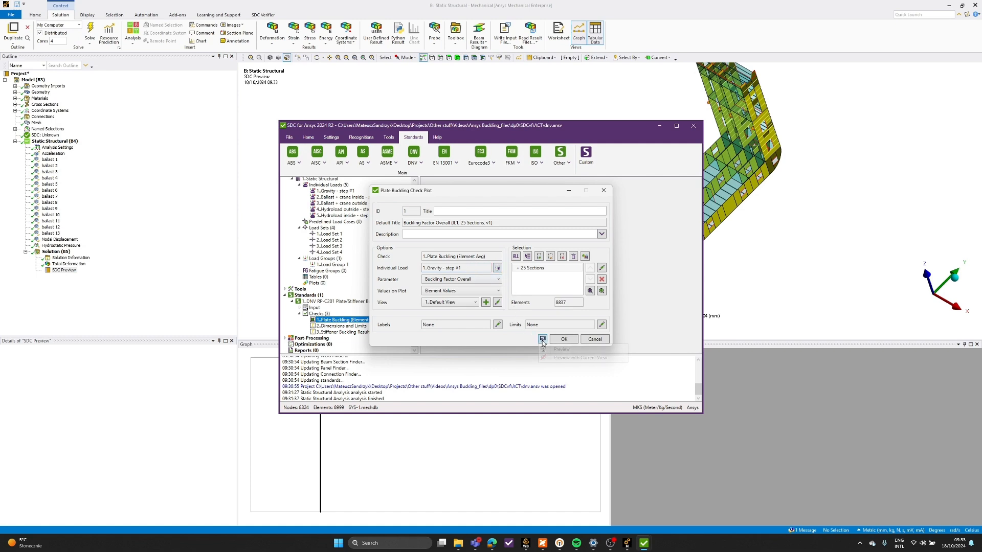
click(561, 350)
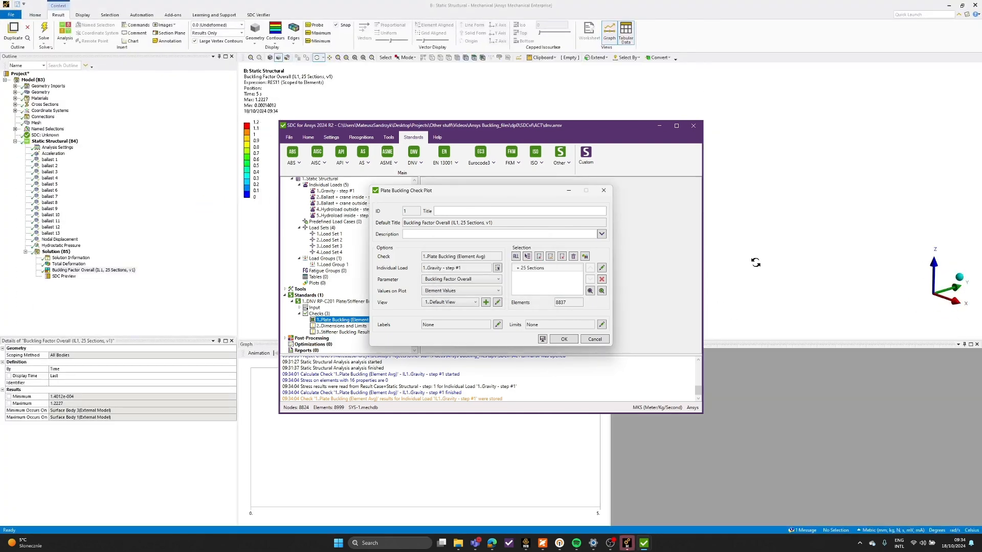
- Inspect the previewed buckling factor plot on the whole structure in Ansys Mechanical, then return to SDC for Ansys and save the plot
click(762, 248)
right_click(711, 238)
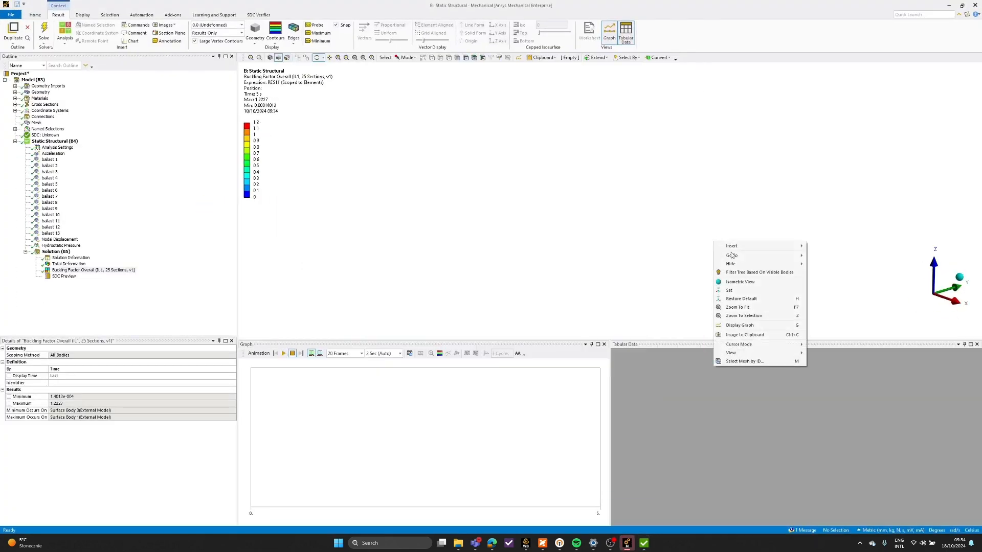
click(742, 306)
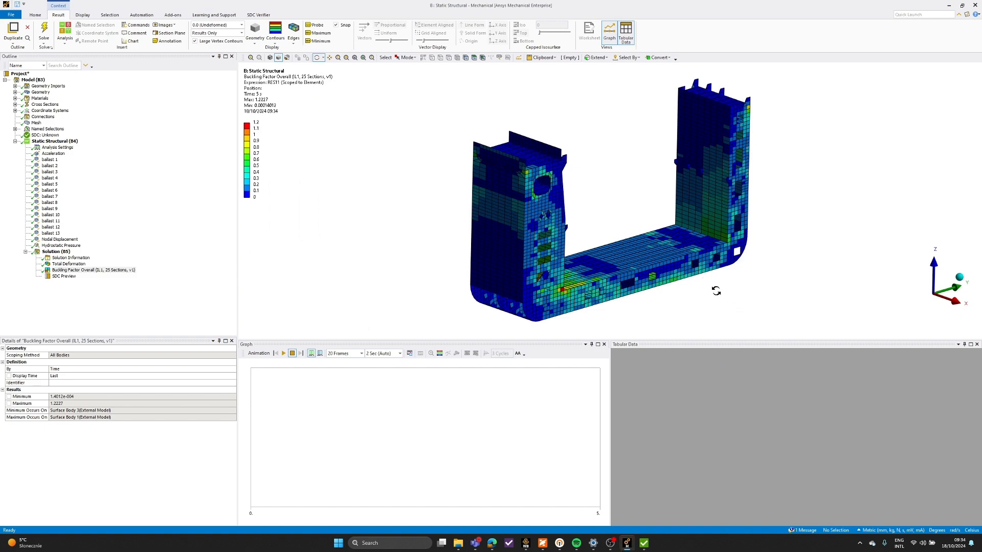
drag(685, 285, 660, 271)
mouse_move(643, 543)
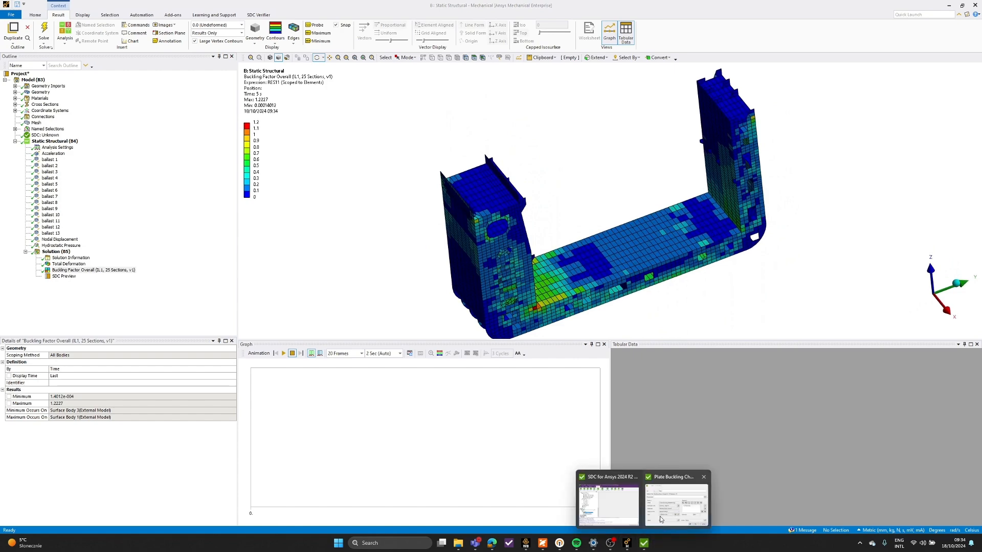
click(662, 514)
click(563, 339)
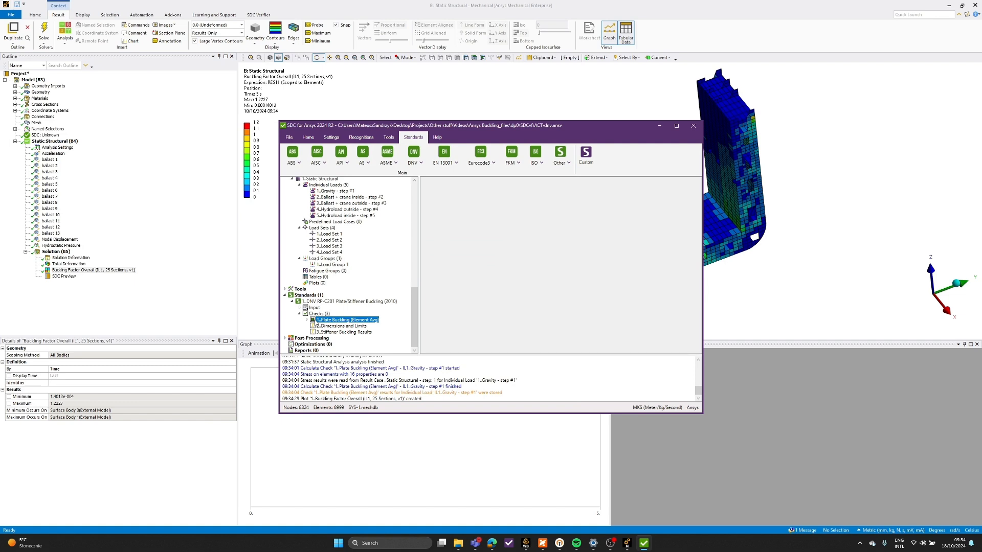
- Create an Expand table for the Plate Buckling check under Gravity - step #1, fill it with all sections' results and save it
right_click(316, 321)
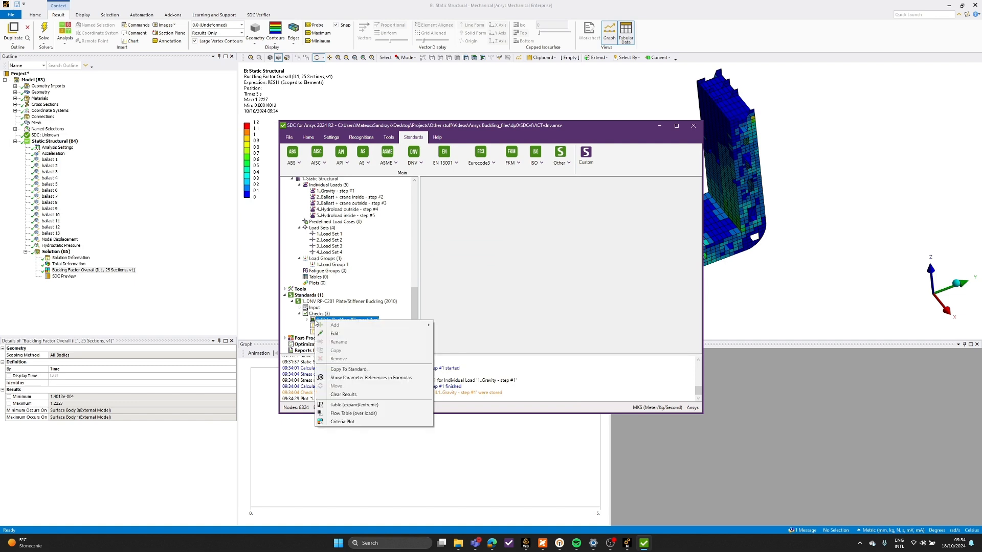
click(344, 405)
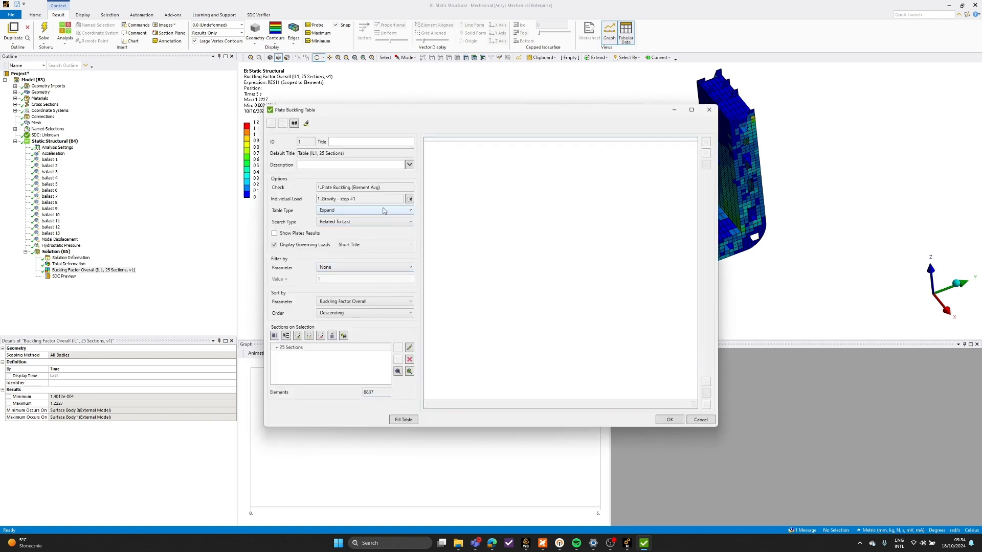
click(384, 211)
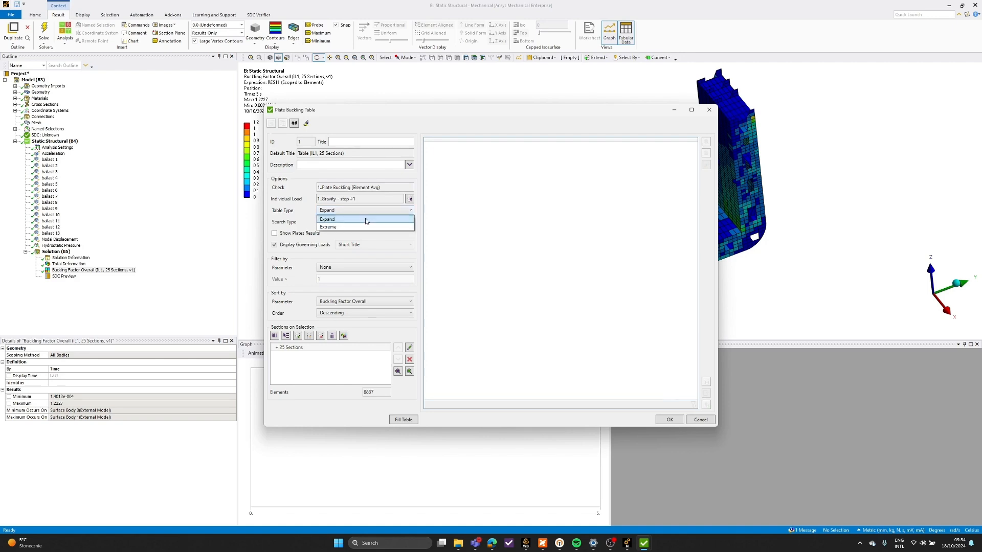
click(362, 219)
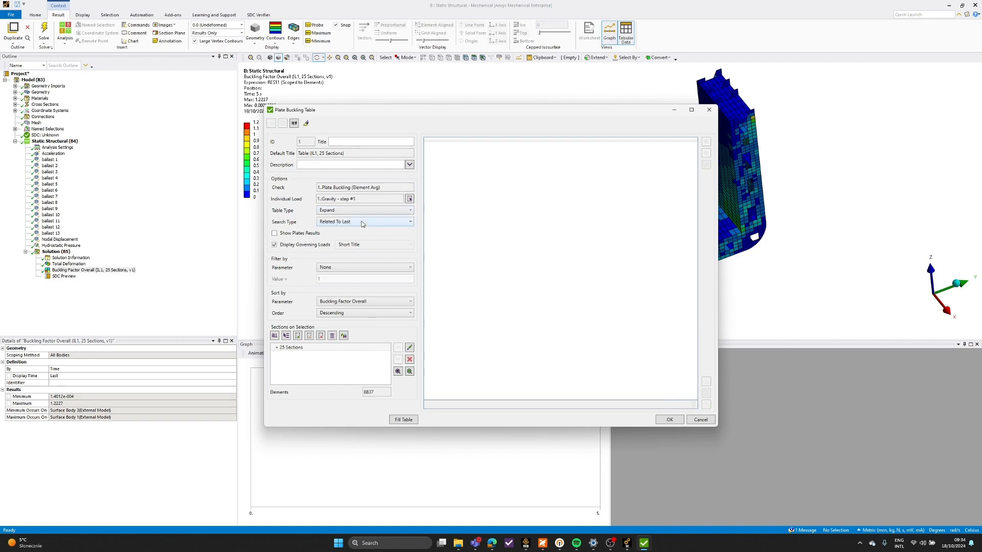
click(402, 420)
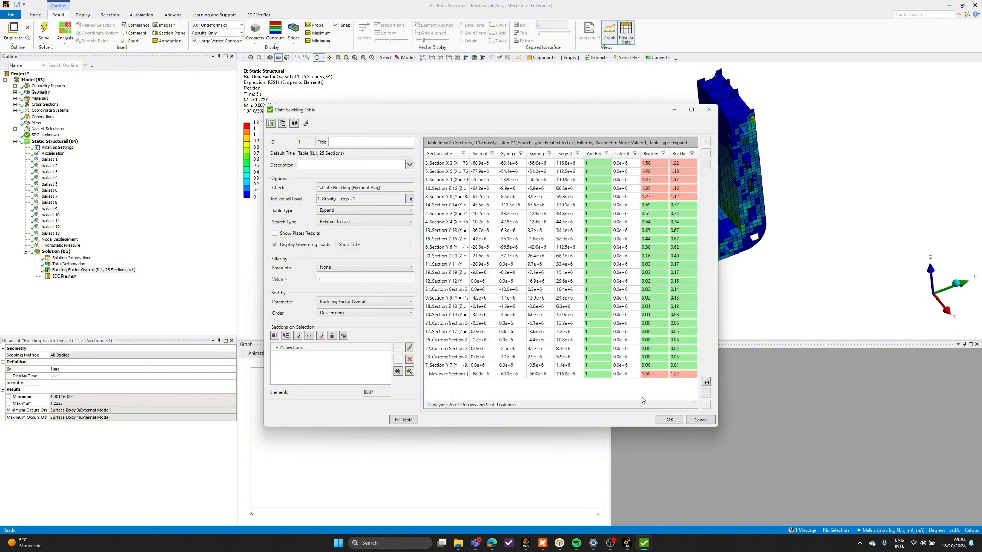
click(668, 422)
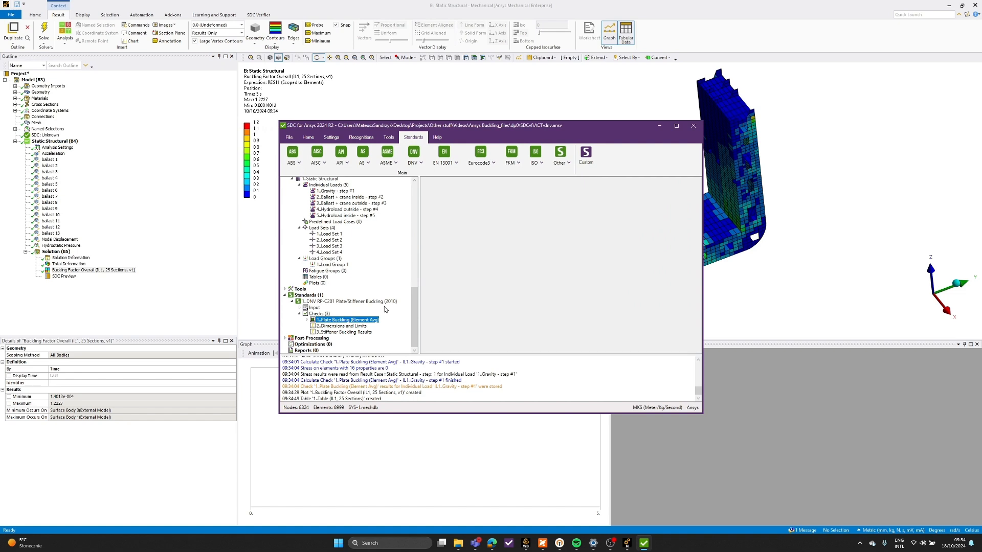